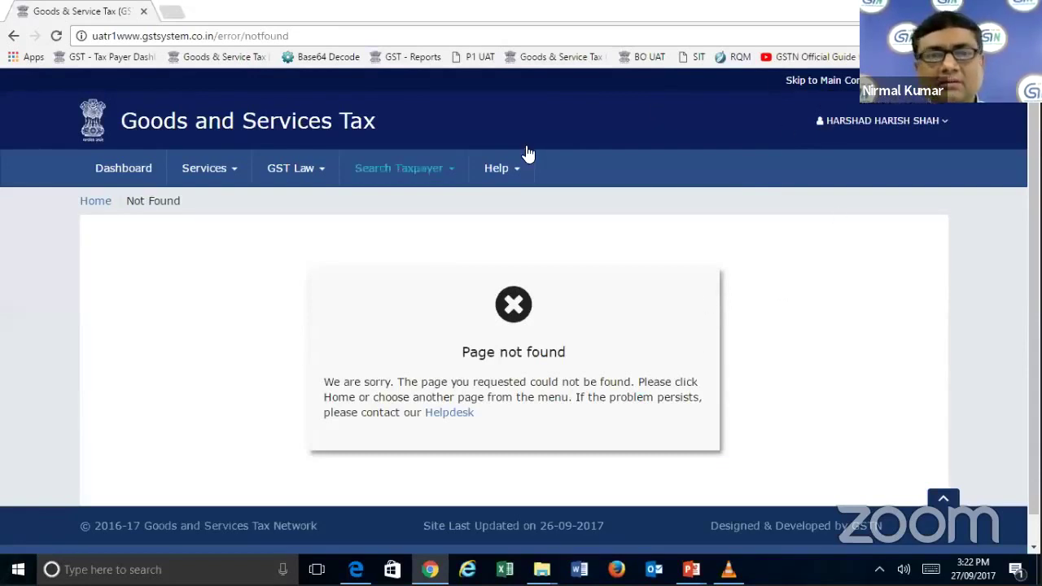
- Log out of the GST Portal through the user-name menu at top right
click(206, 173)
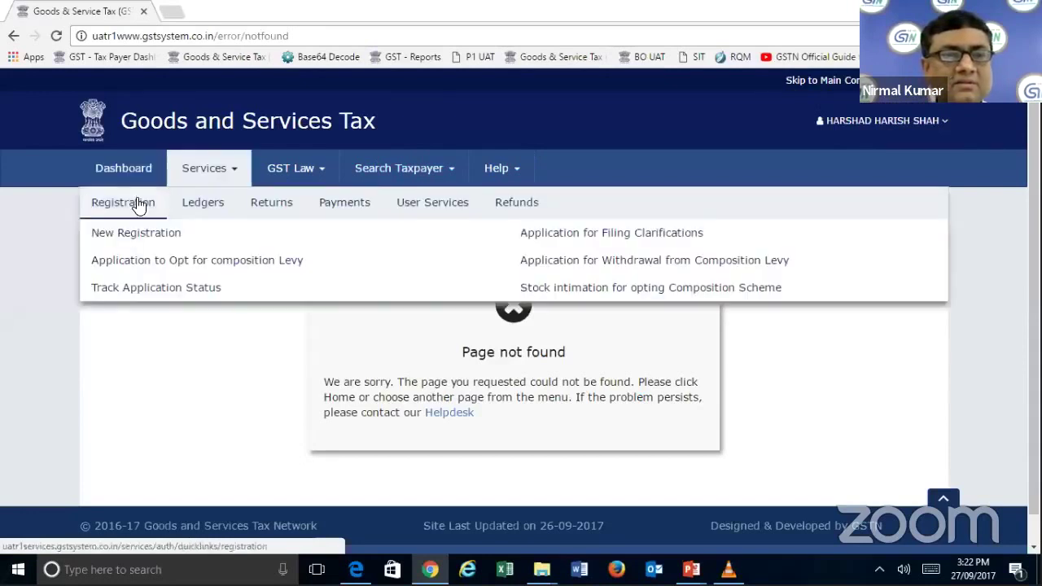
mouse_move(218, 209)
mouse_move(138, 204)
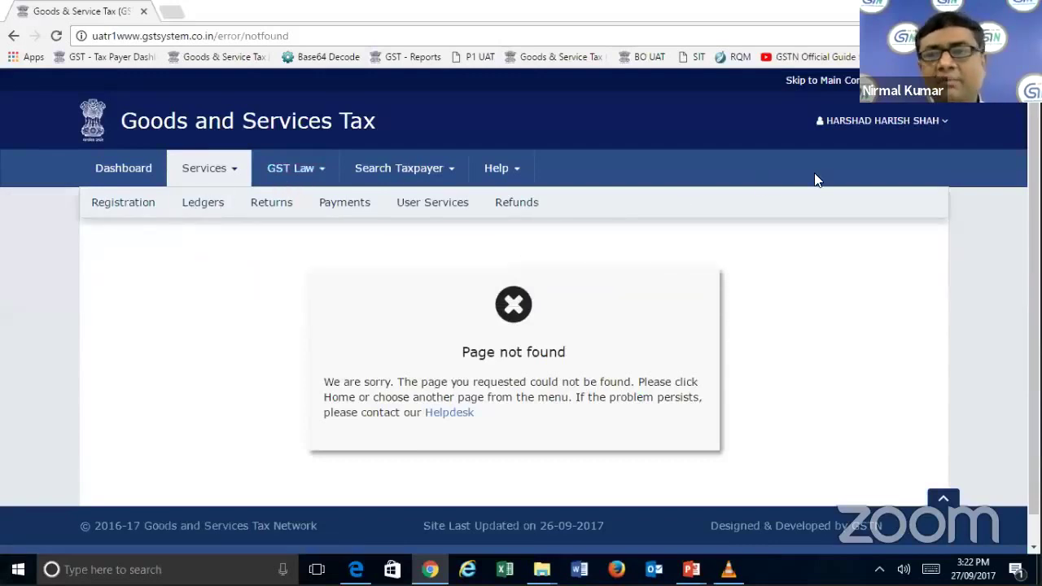
click(883, 120)
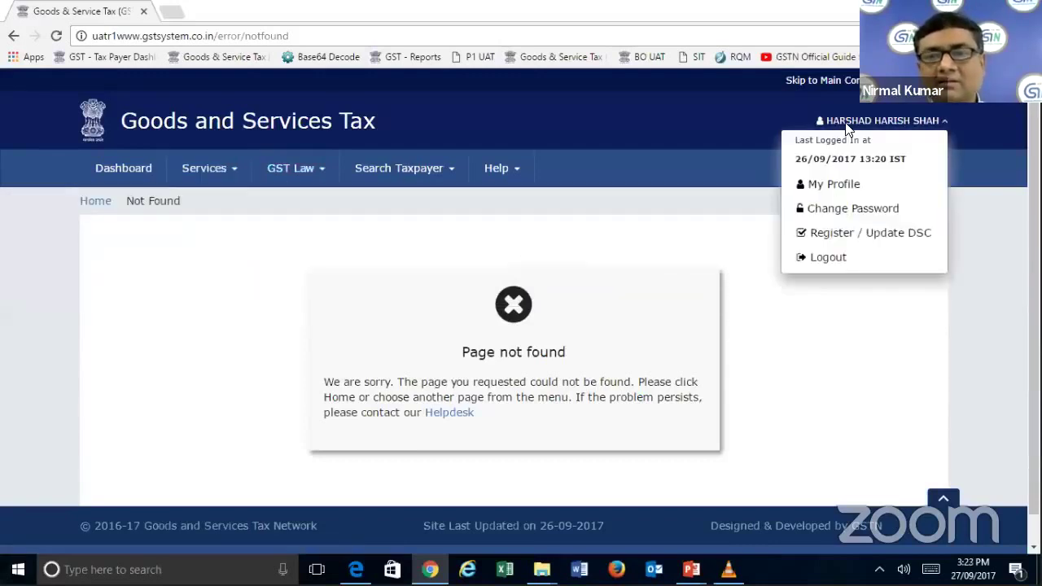
click(821, 258)
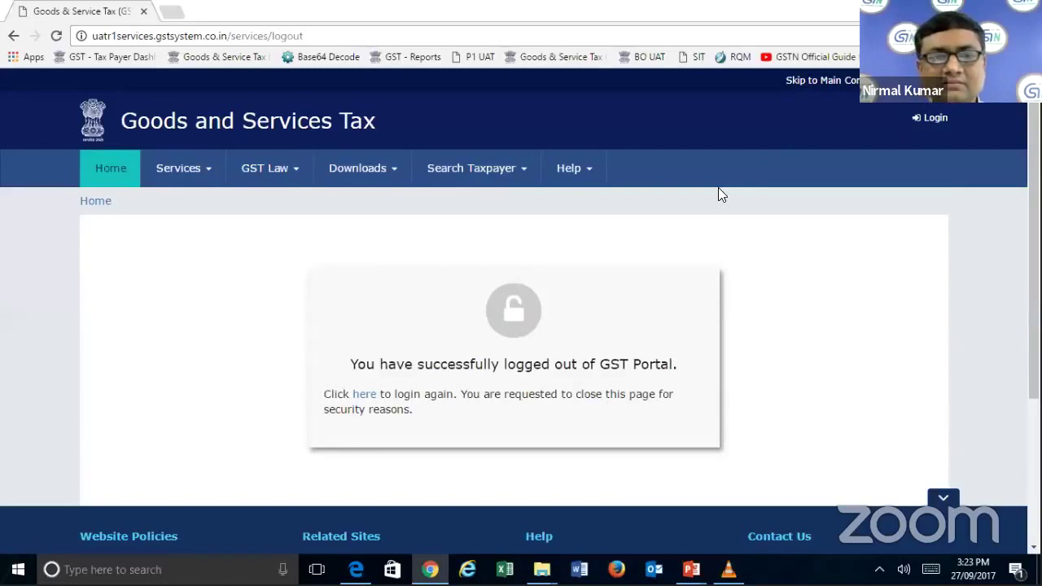
- Log back in by entering the account username, password and captcha characters
click(363, 398)
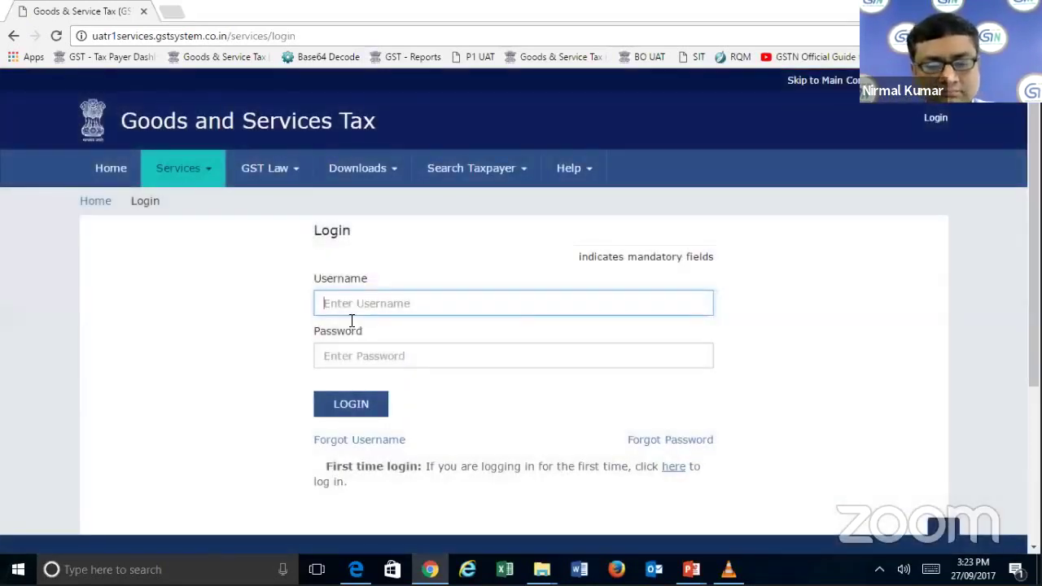
text(webinaruser002)
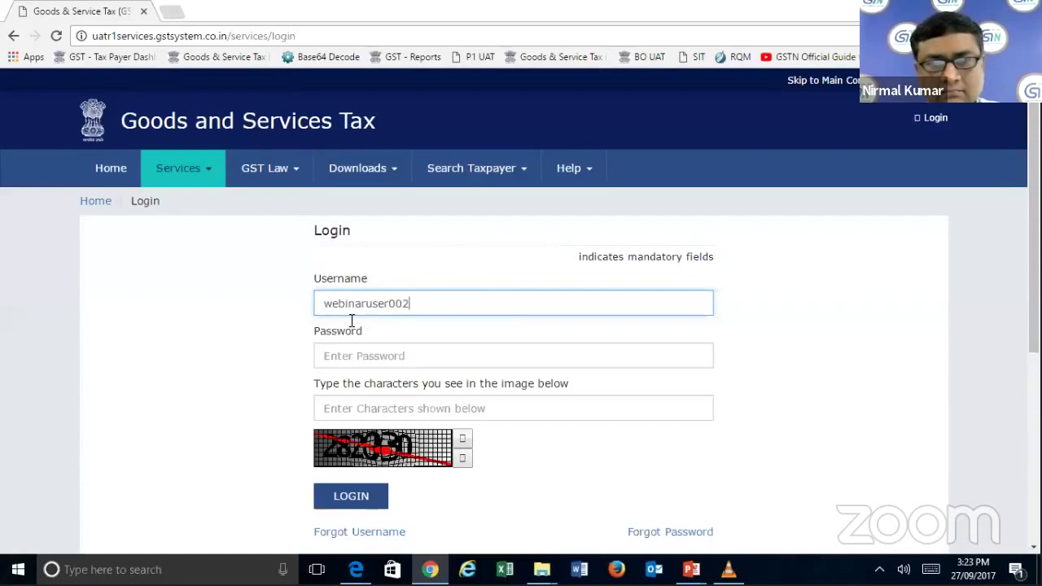
key(Tab)
text(•••••)
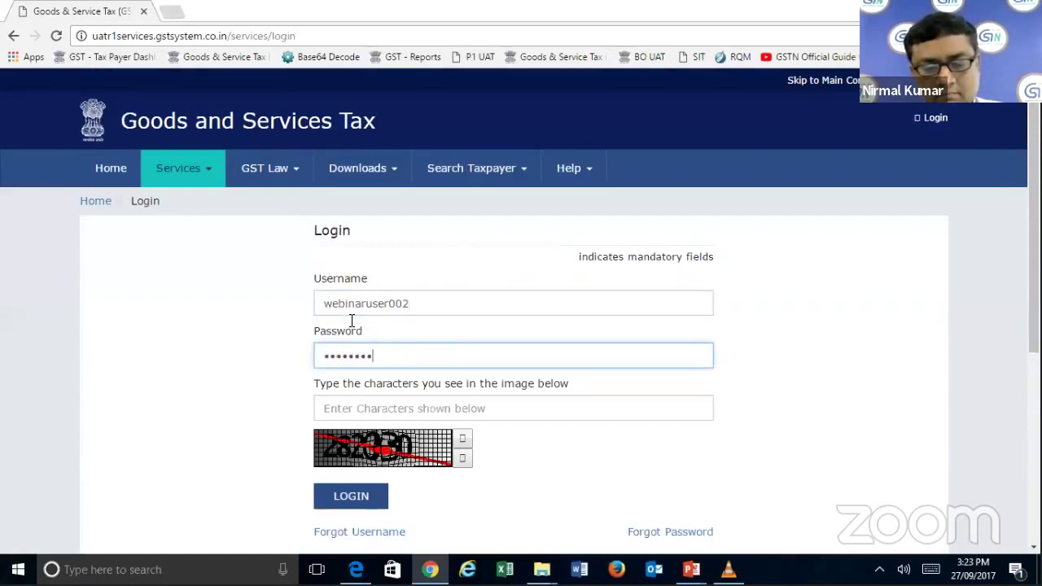
click(399, 407)
text(28)
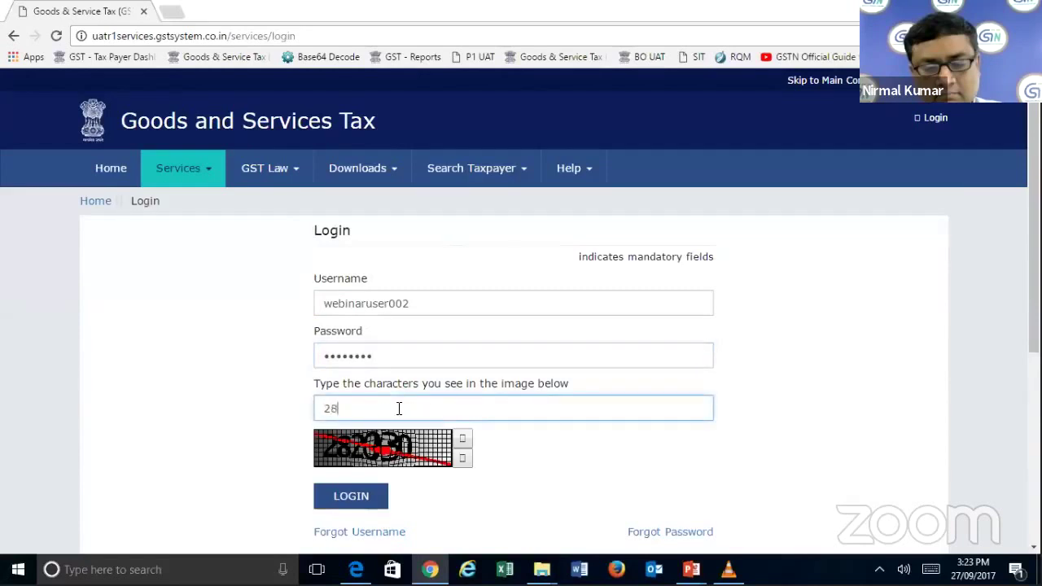
text(2030)
click(364, 496)
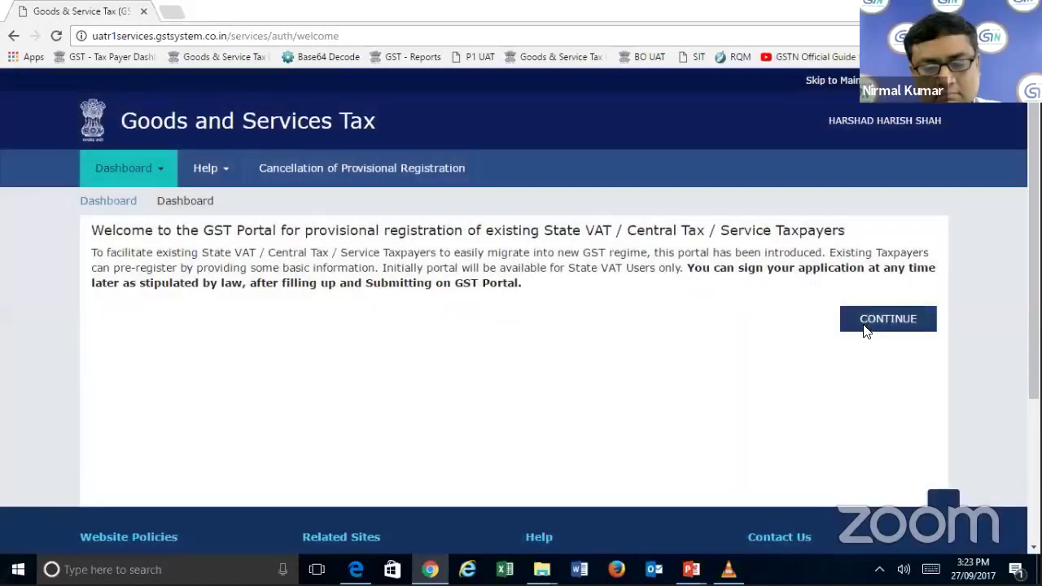
- Continue from the welcome dashboard into the provisional registration enrolment form
click(865, 325)
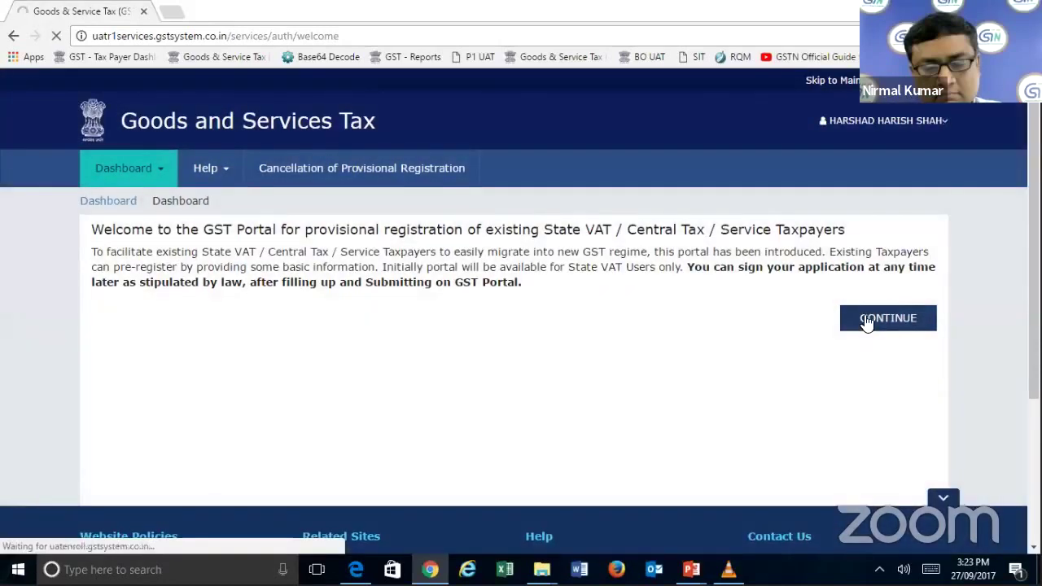
click(865, 320)
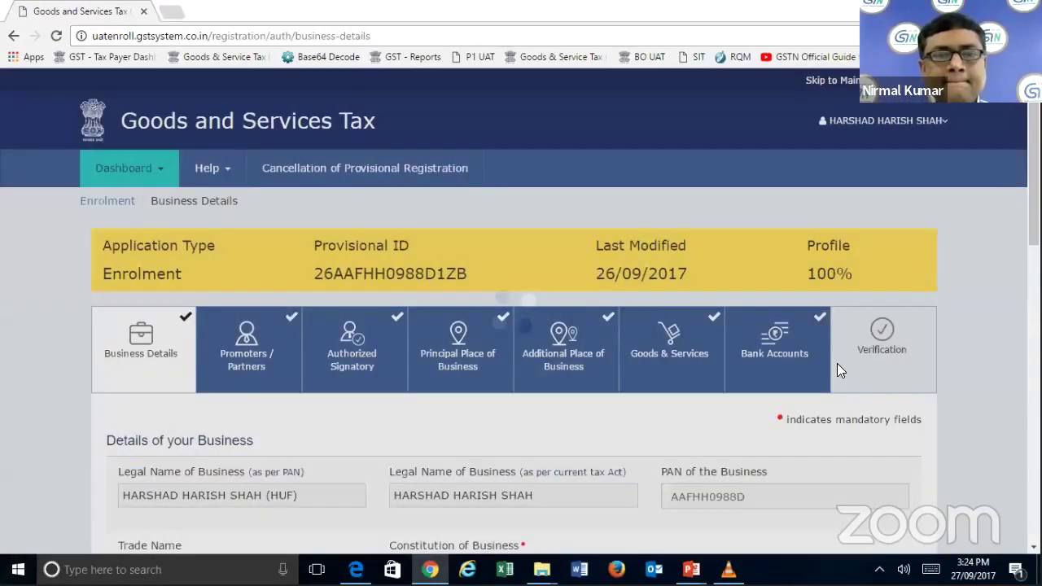
- On Verification, tick the declaration, choose the signatory, enter place Delhi, and submit with DSC
click(855, 352)
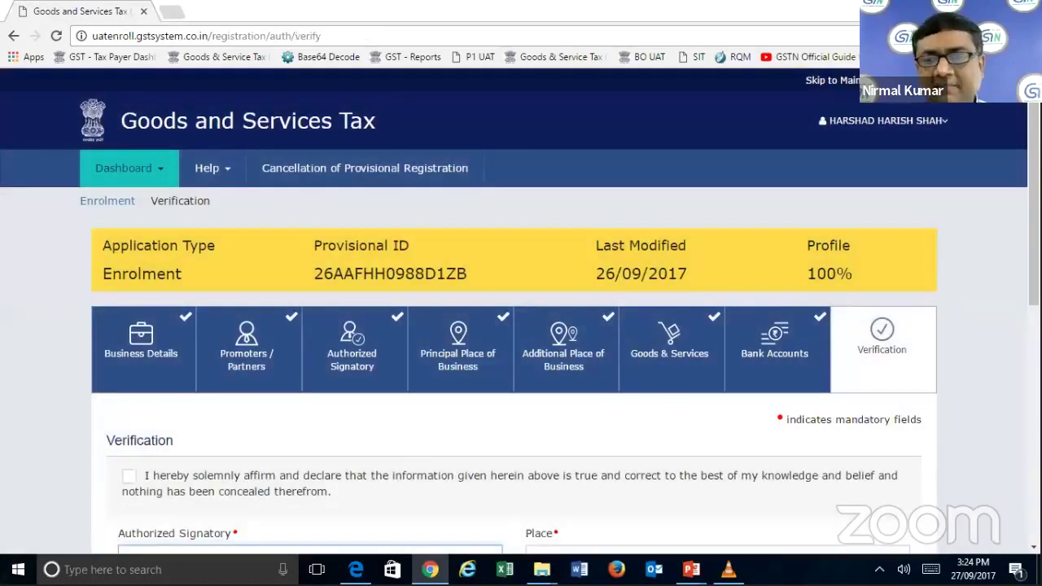
scroll(987, 533, down, 2)
scroll(387, 379, down, 1)
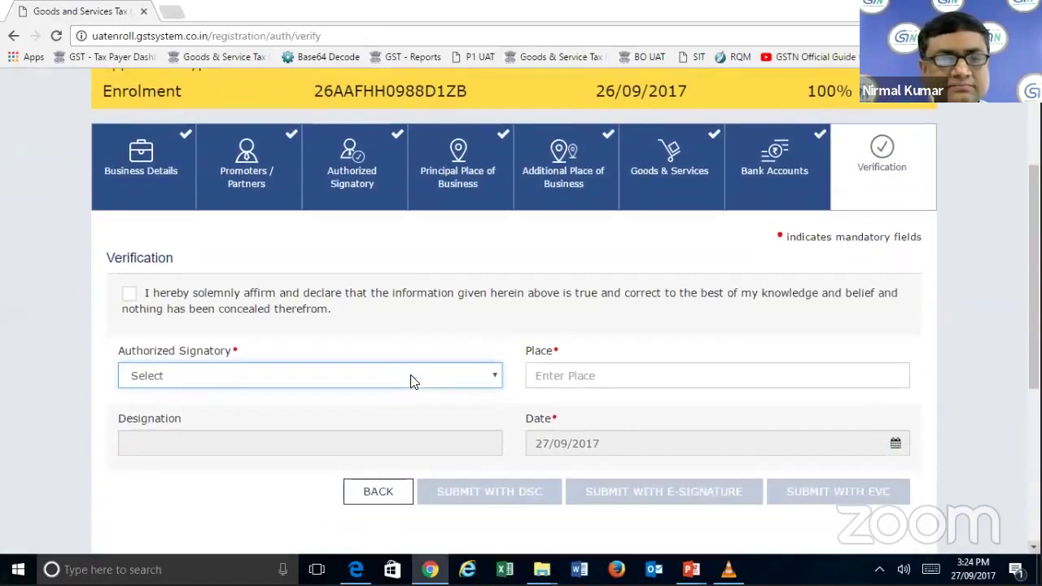
click(132, 293)
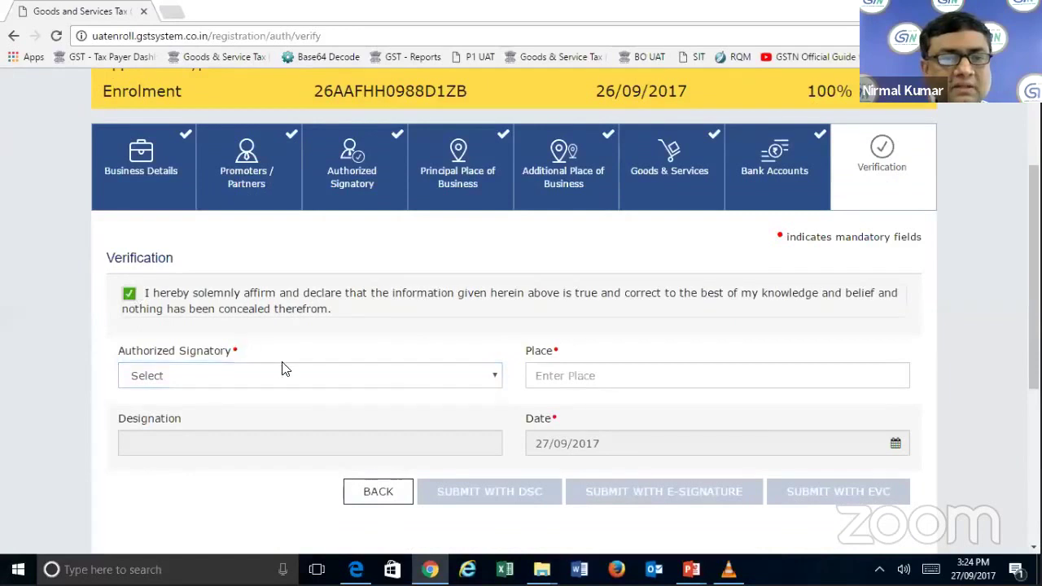
click(287, 375)
click(270, 408)
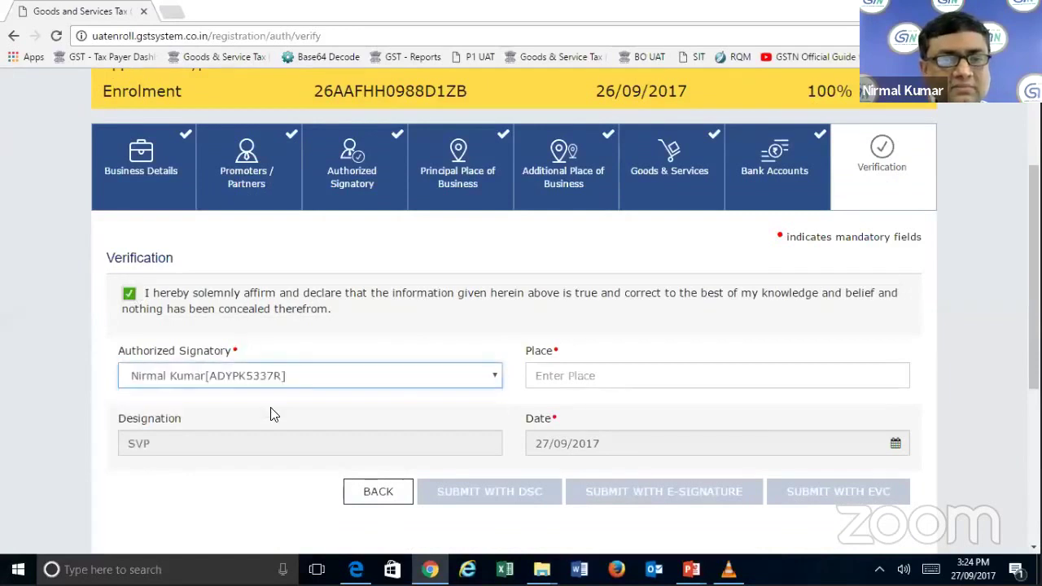
click(554, 374)
text(Delhi)
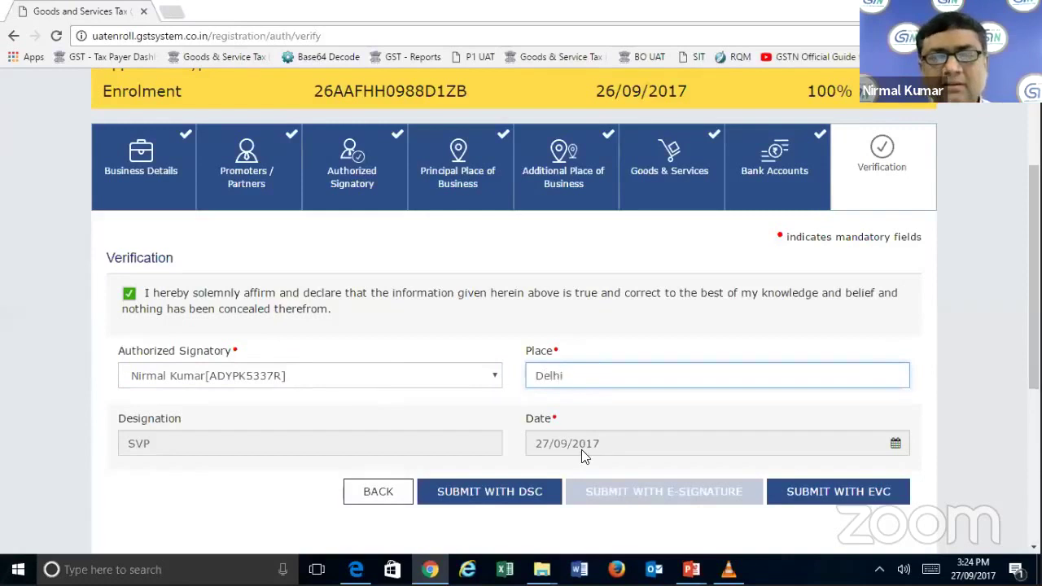
click(528, 494)
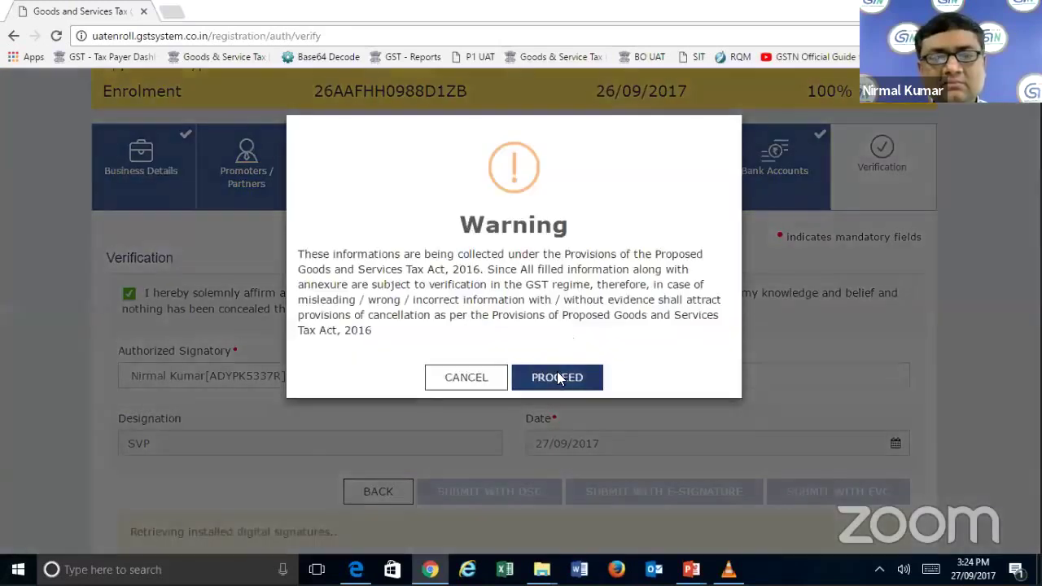
click(559, 377)
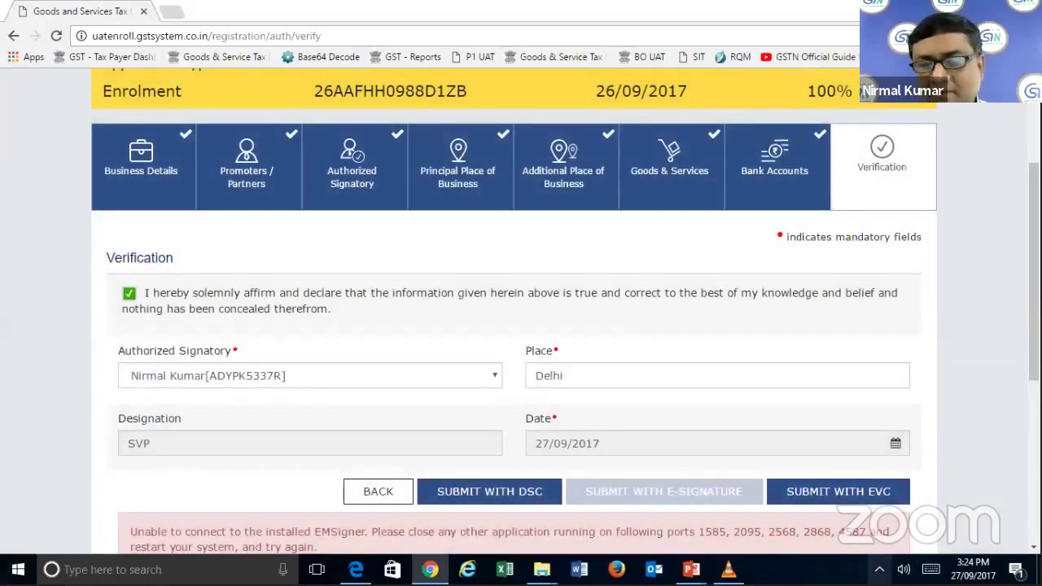
- Check the background utilities and switch windows to the latest Webinar on DSC presentation
click(879, 569)
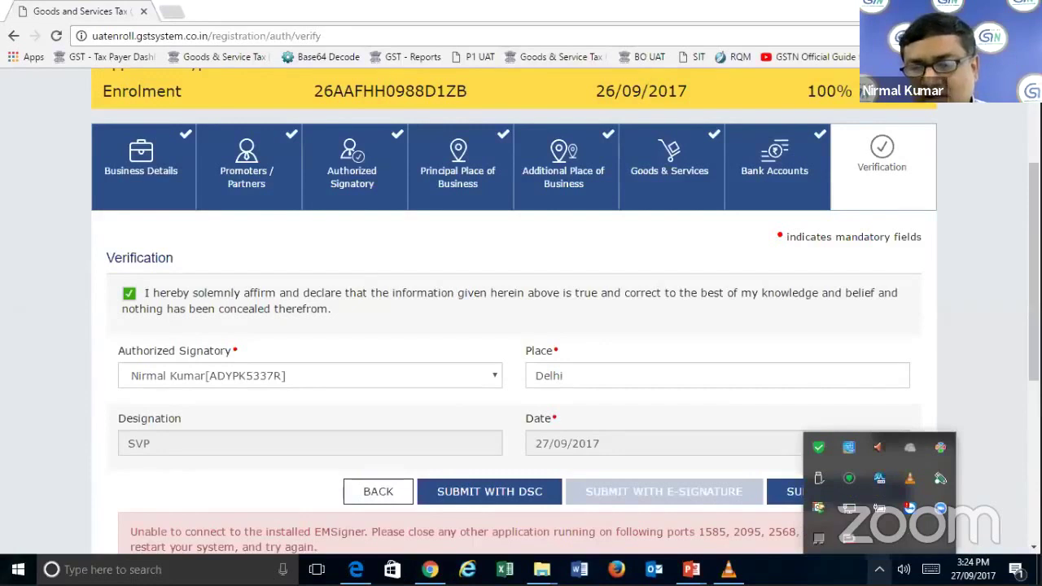
click(764, 419)
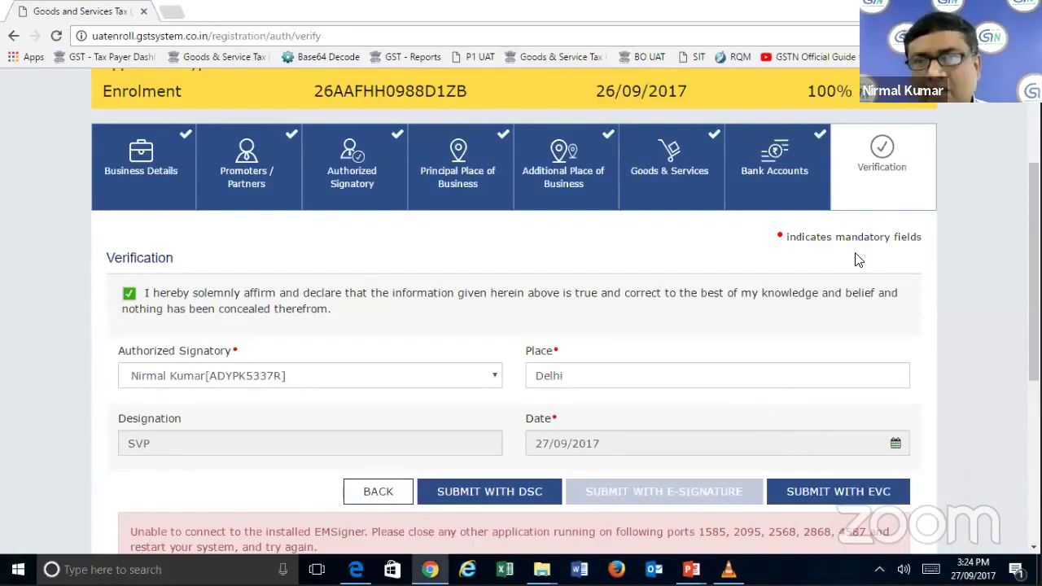
key(alt+Tab)
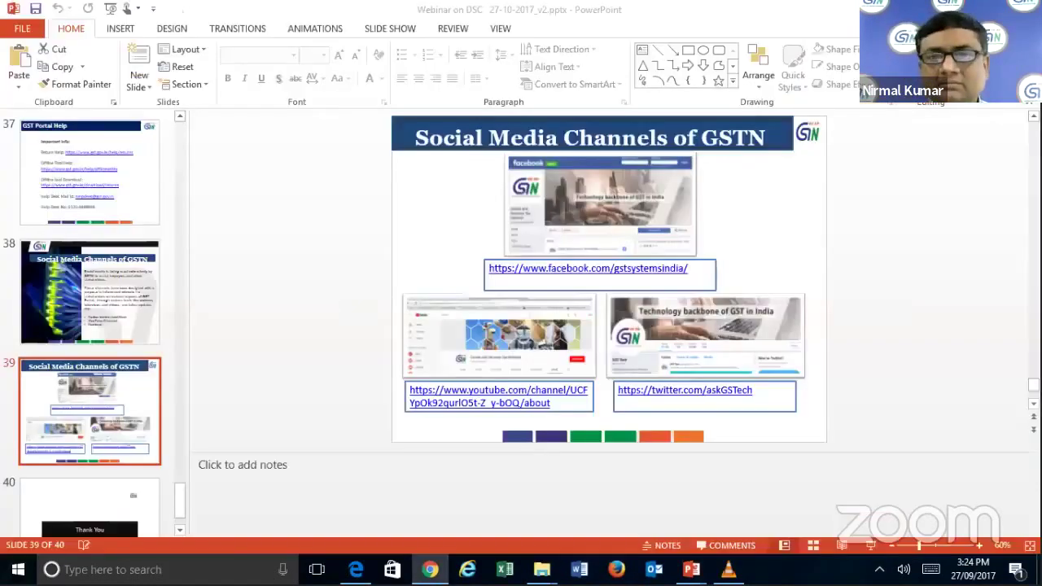
key(alt+Tab)
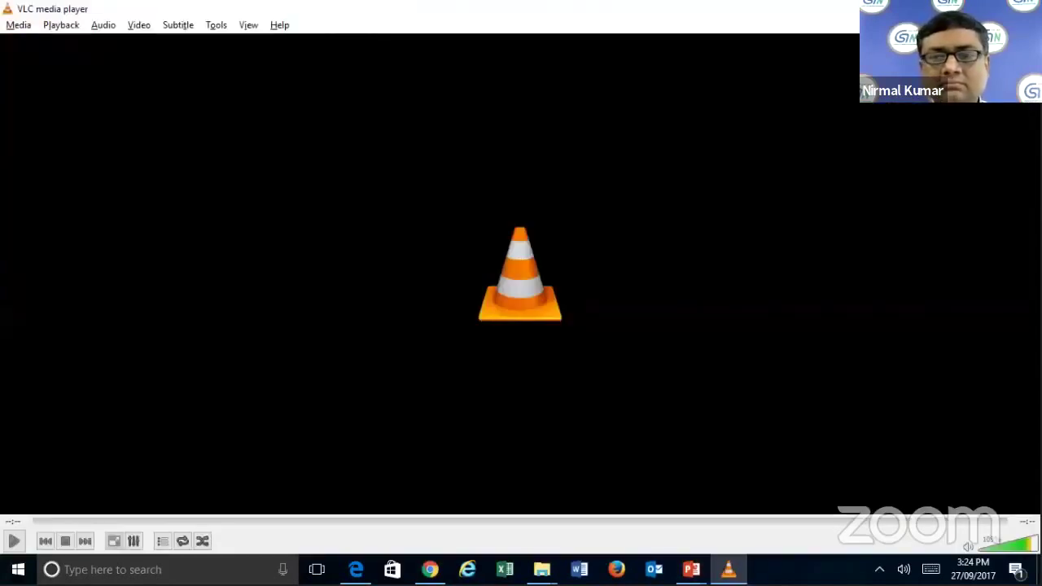
key(alt+Tab)
click(376, 254)
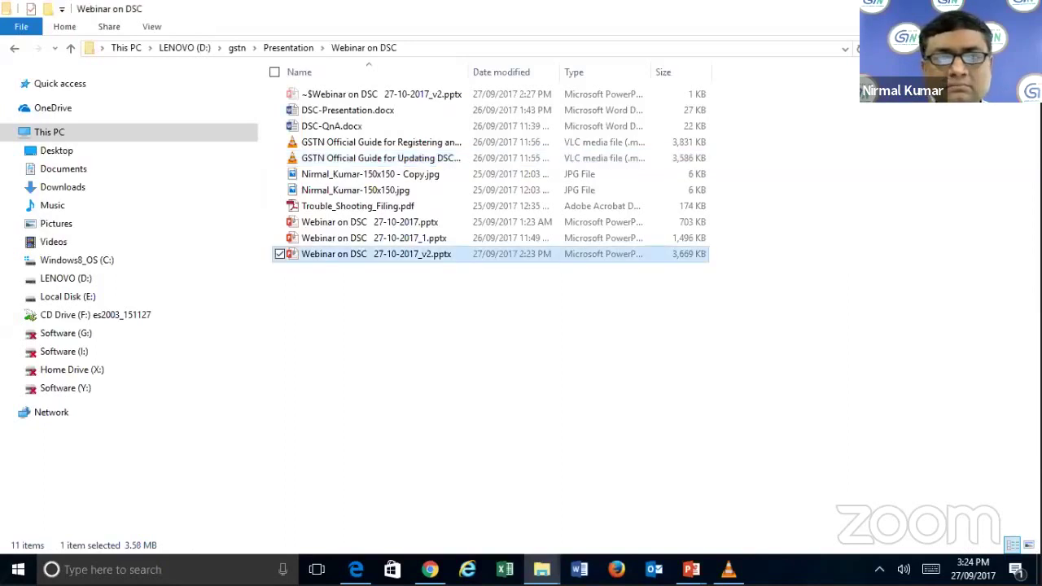
- Run emSignerGSTN from the desktop as administrator and confirm the service started
key(super+d)
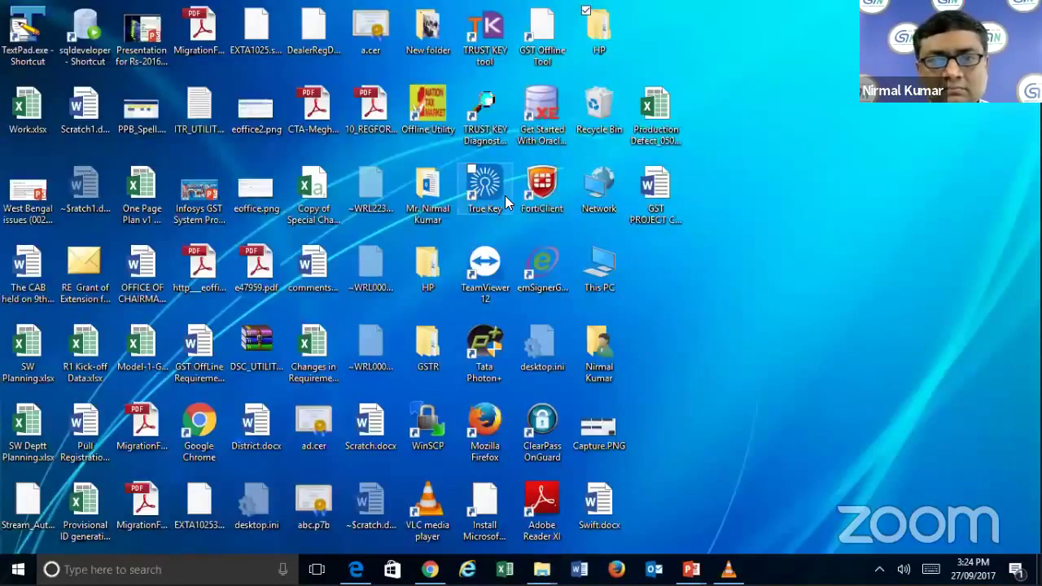
text(em)
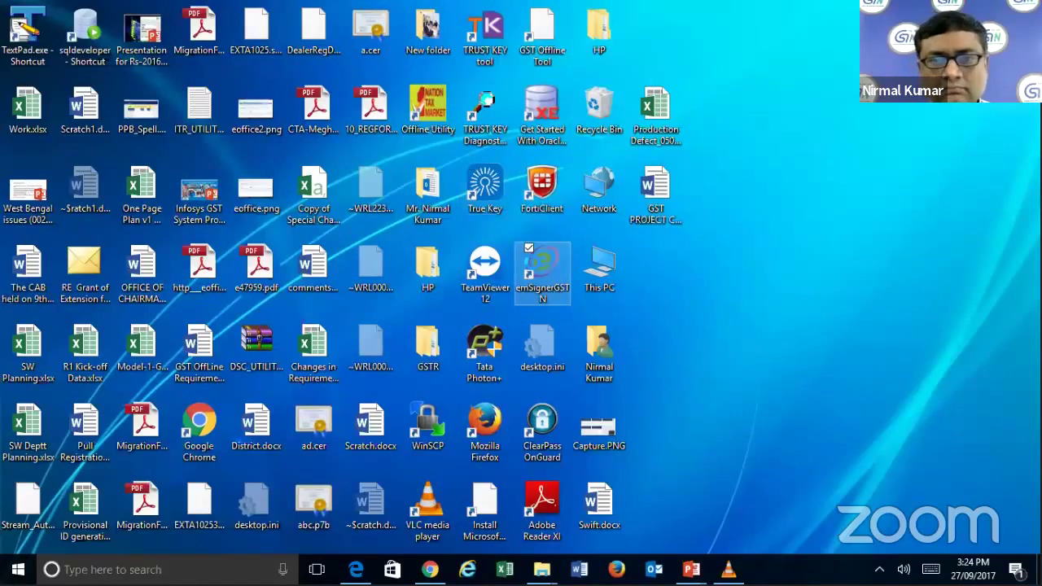
right_click(543, 272)
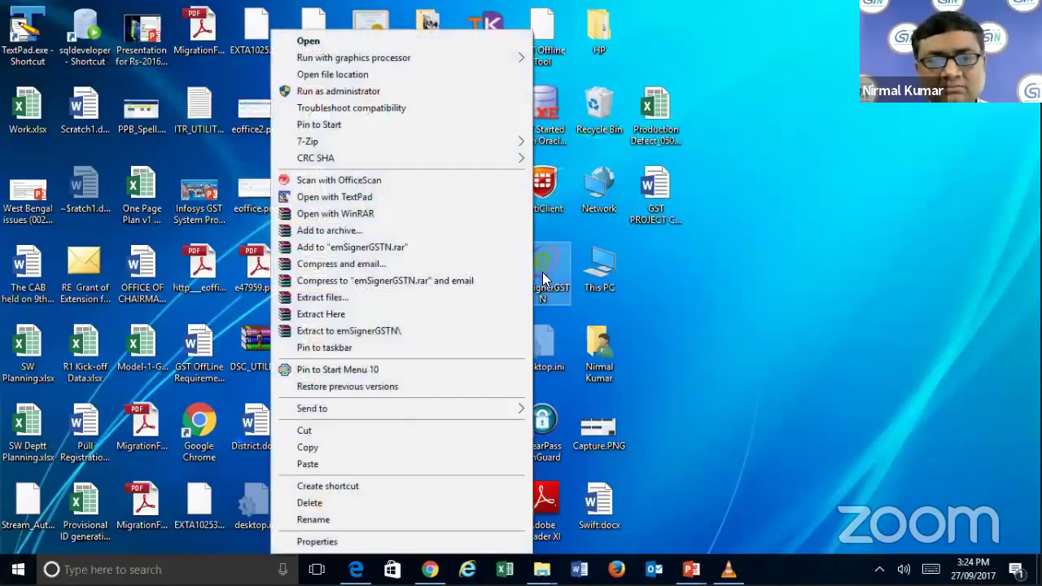
click(407, 90)
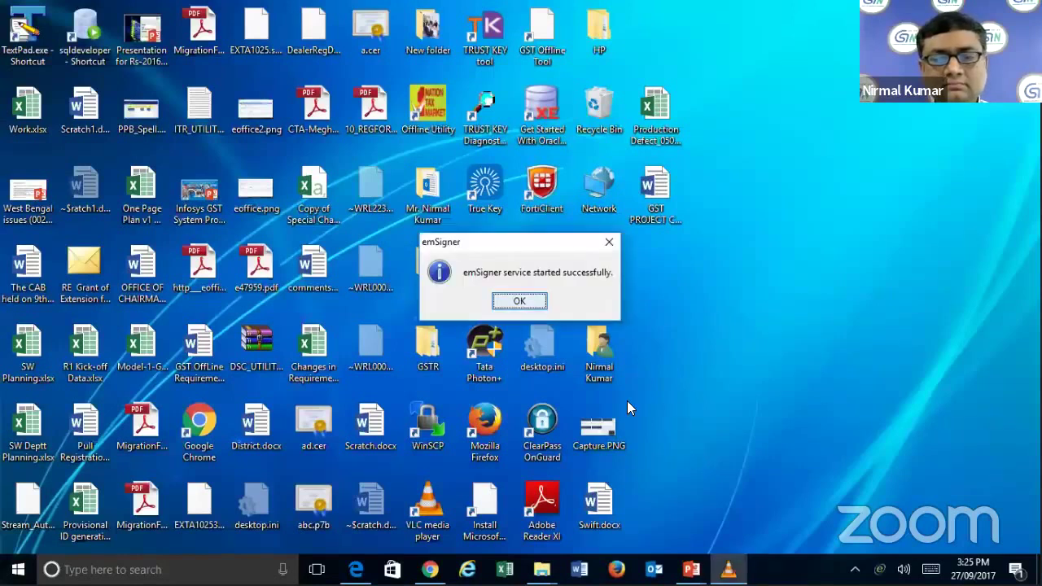
click(521, 302)
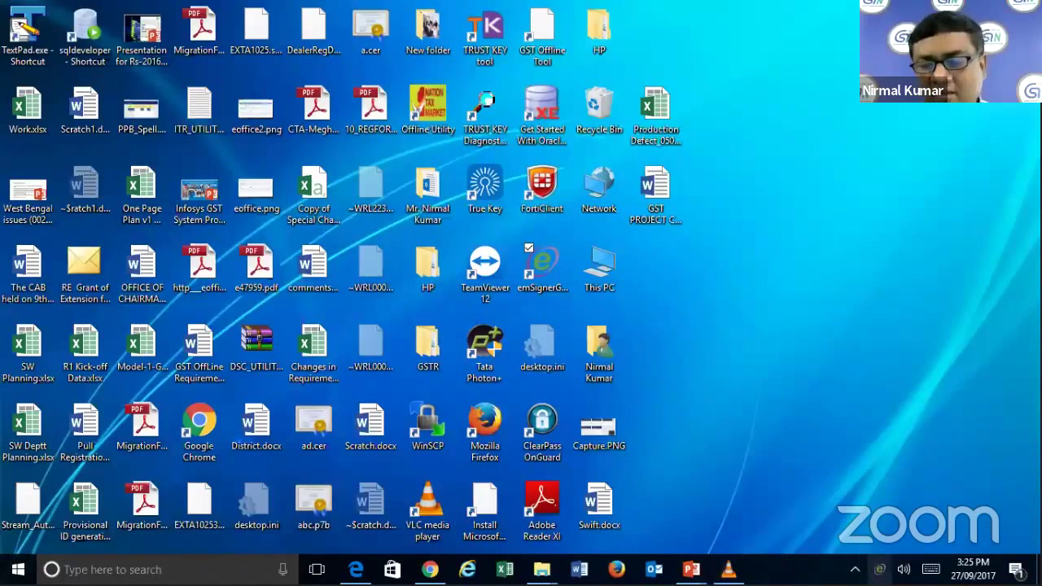
- Hide the emSigner window so the service keeps running, then return to the verification page
right_click(880, 569)
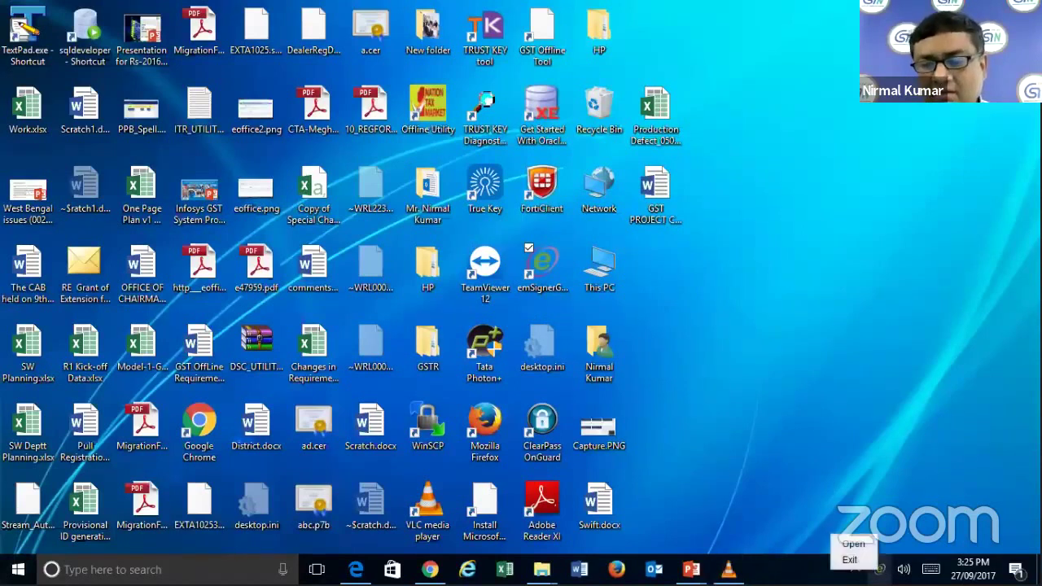
click(853, 544)
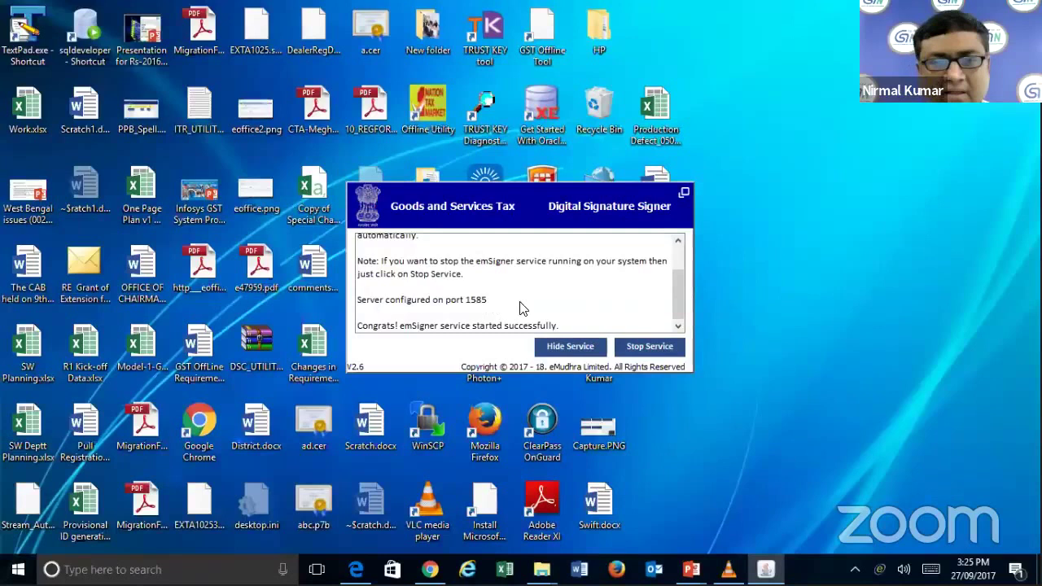
click(578, 346)
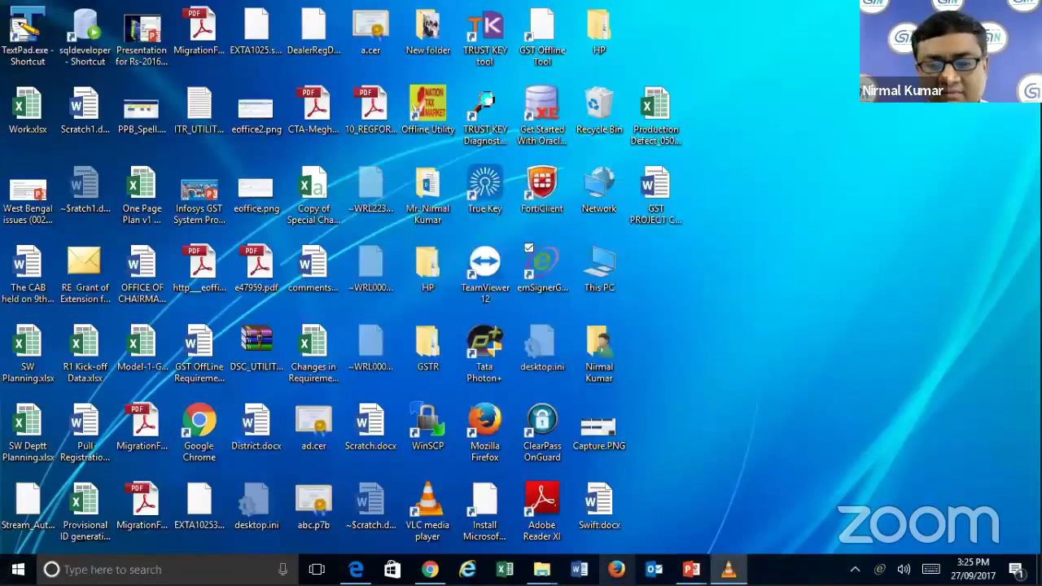
click(430, 569)
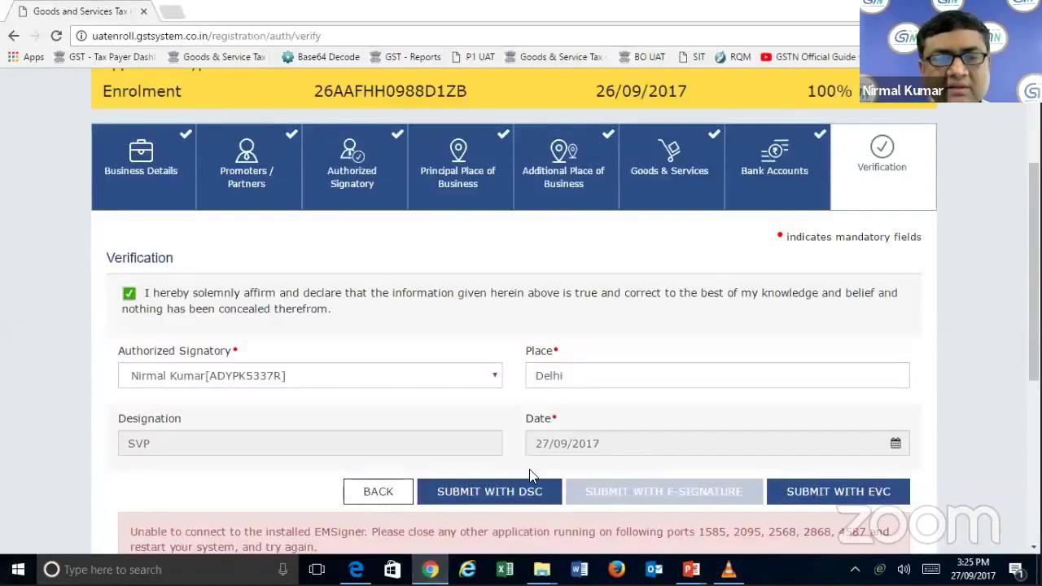
- Resubmit with DSC, accept the warning, and sign with the installed certificate
click(523, 494)
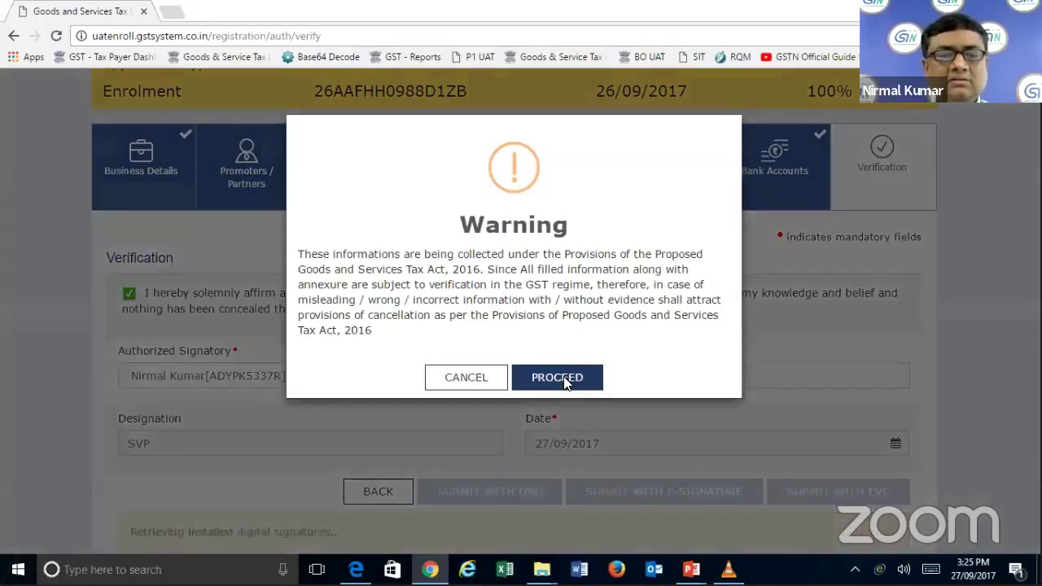
click(565, 379)
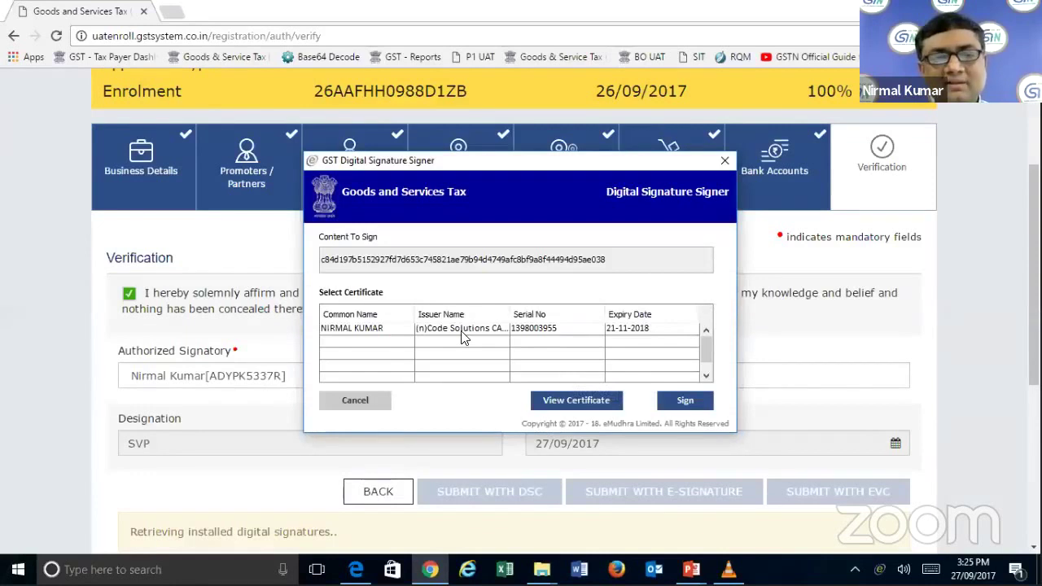
click(462, 335)
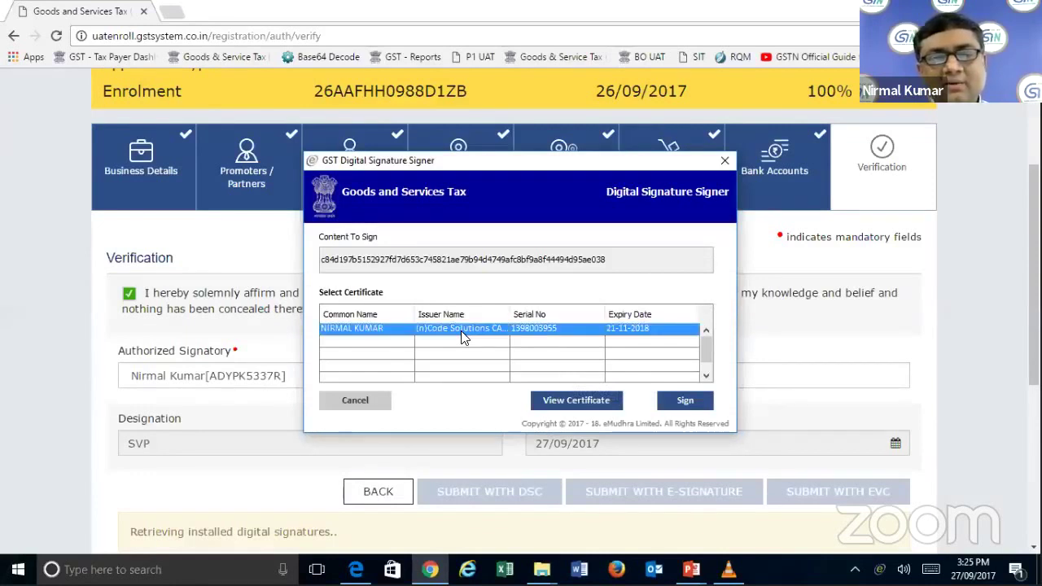
click(685, 403)
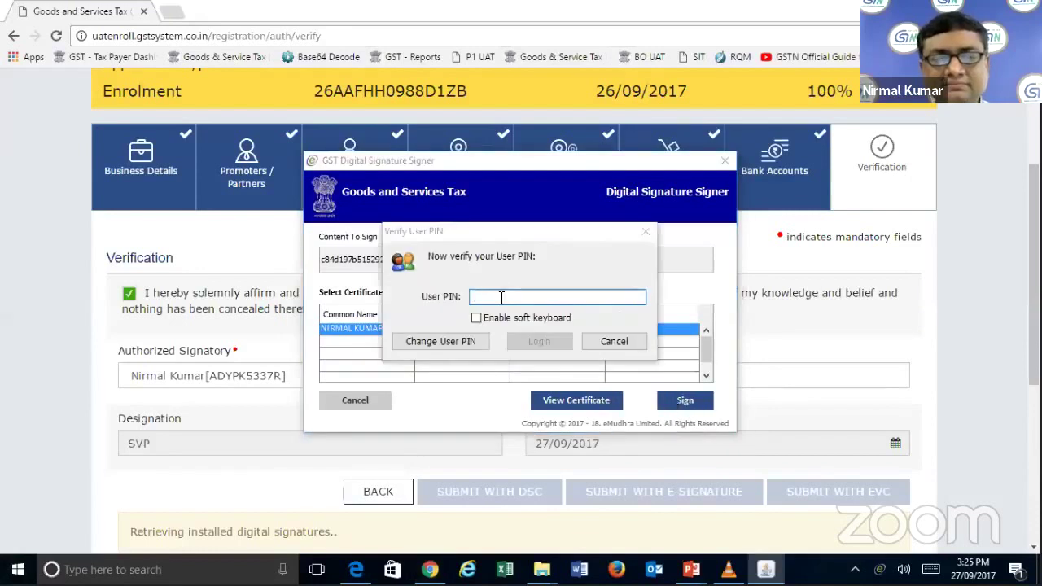
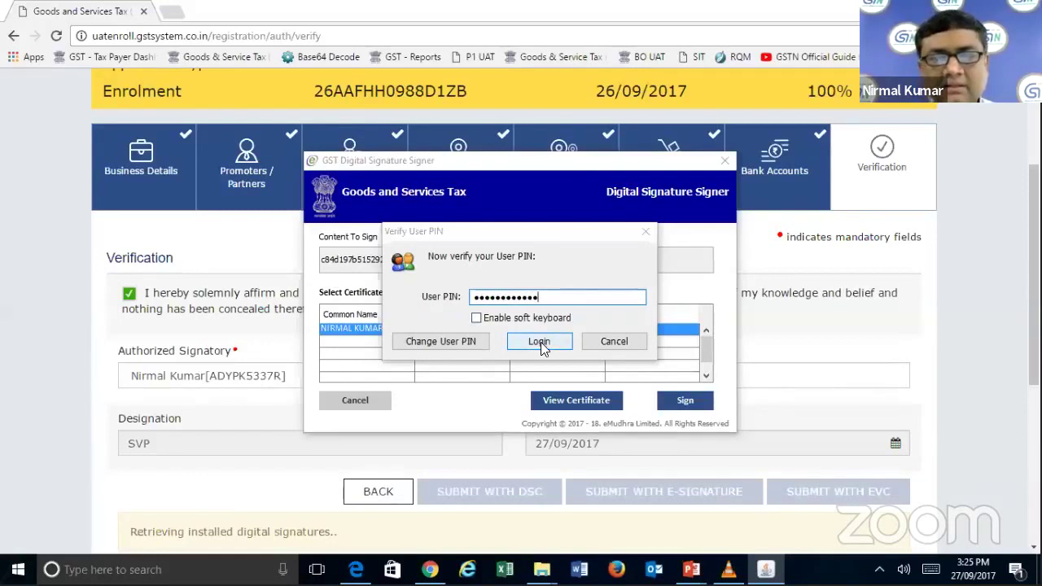
- Enter the certificate's user PIN, correcting a mistyped character, and verify it to finish signing
click(539, 342)
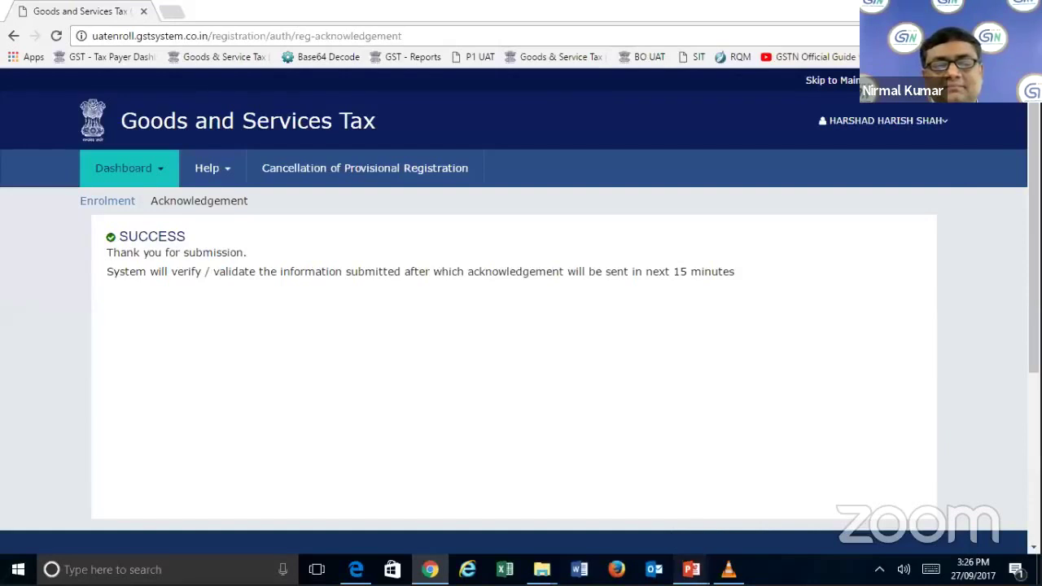
- Bring the e-Treasuries Issues.pptx presentation to the front in PowerPoint
click(691, 569)
click(650, 520)
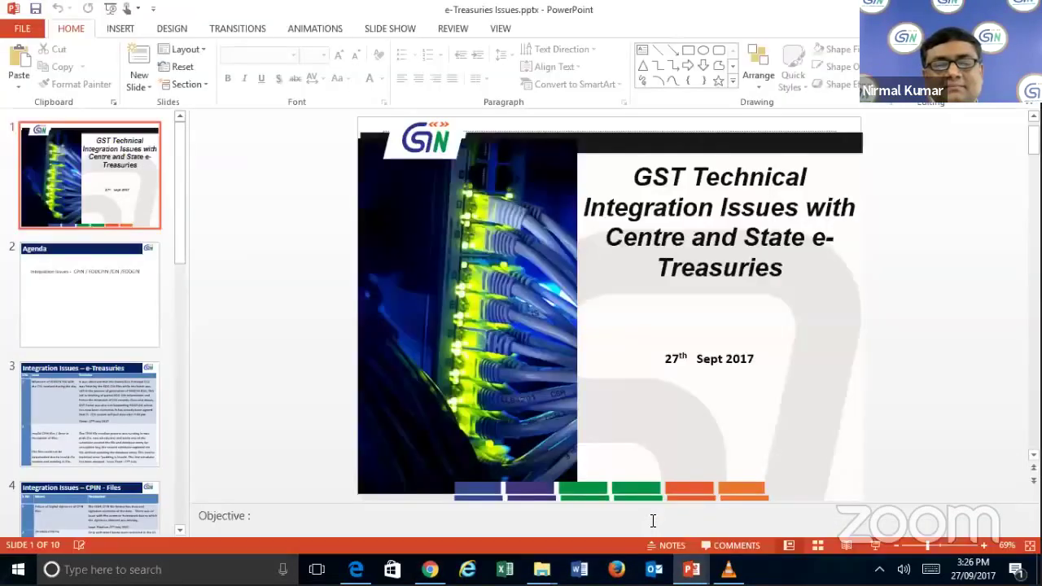